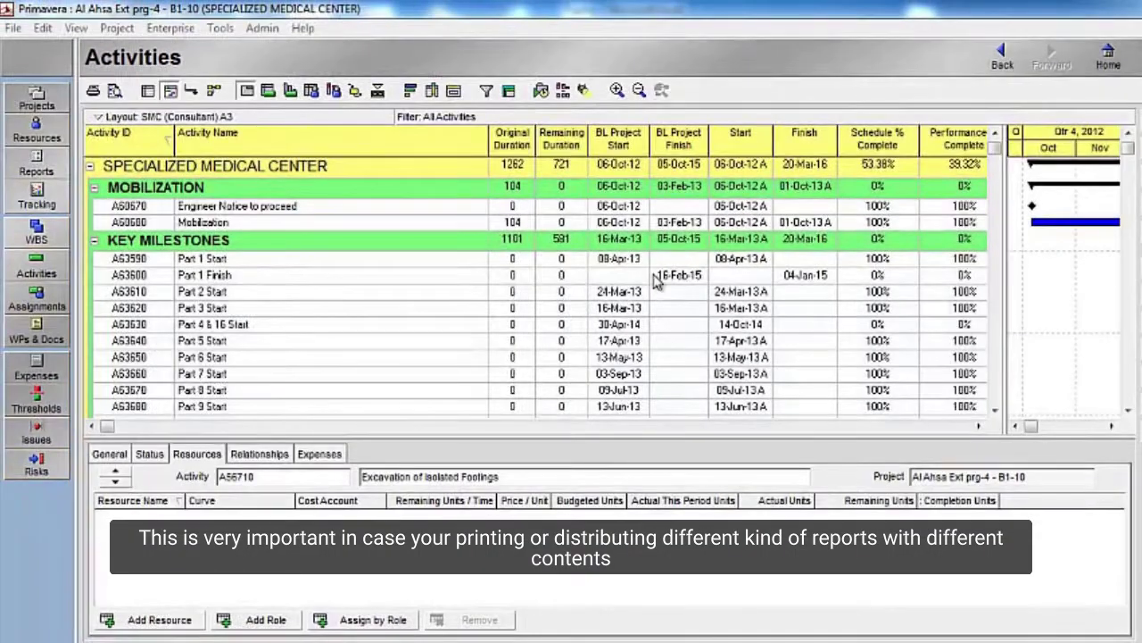
Move Activity ID out of the selected columns so the table no longer shows it.
click(432, 90)
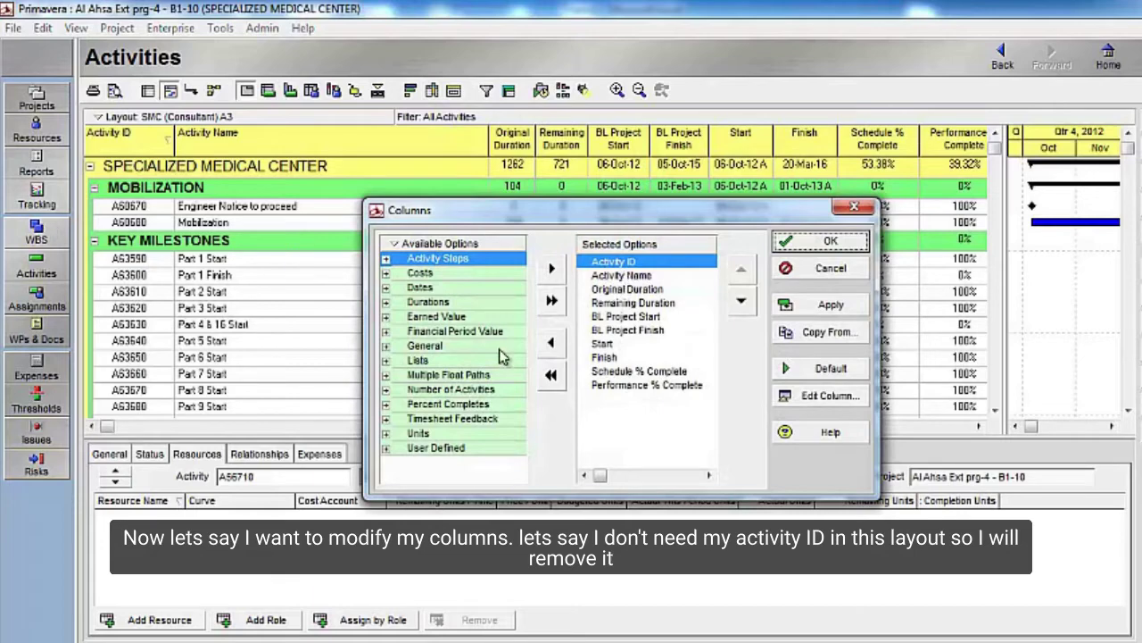
click(551, 343)
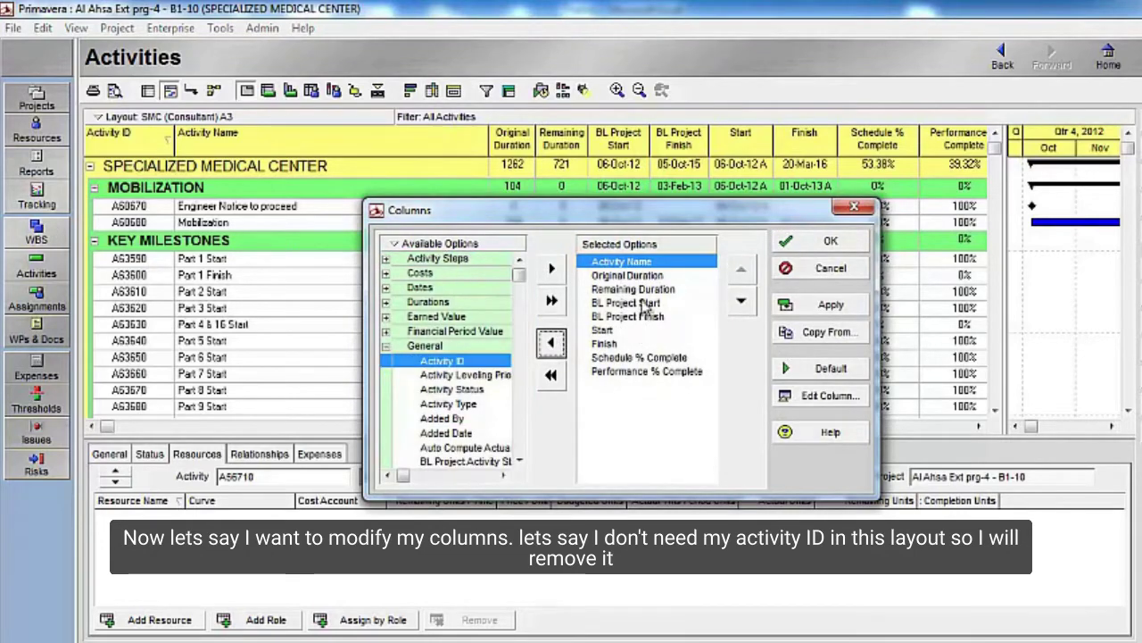
click(797, 314)
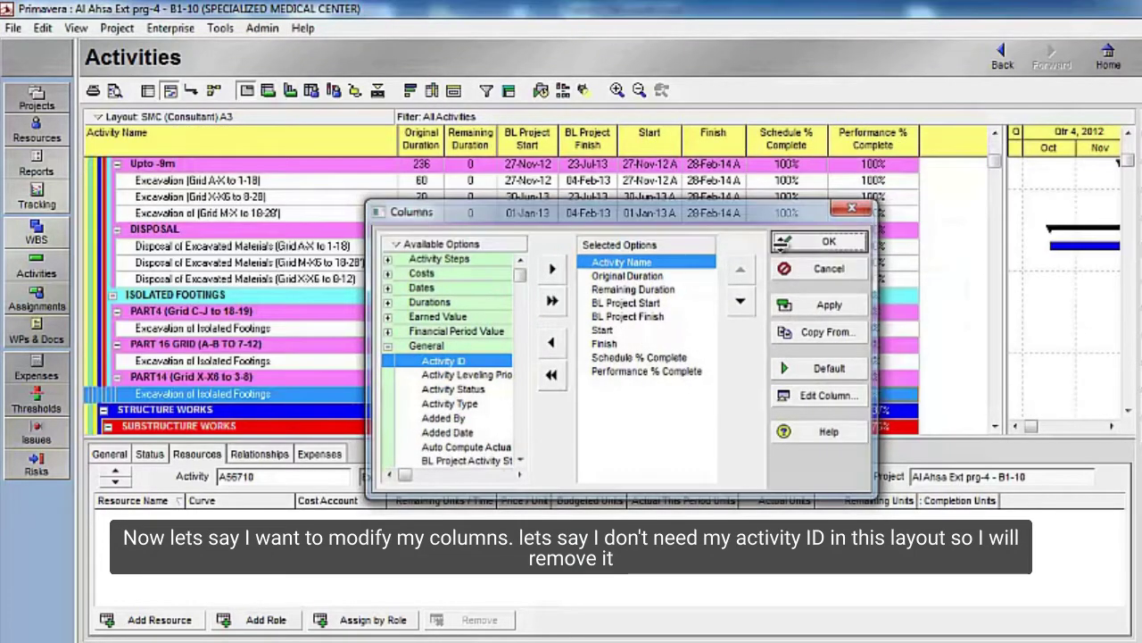
click(817, 241)
drag(995, 164, 996, 148)
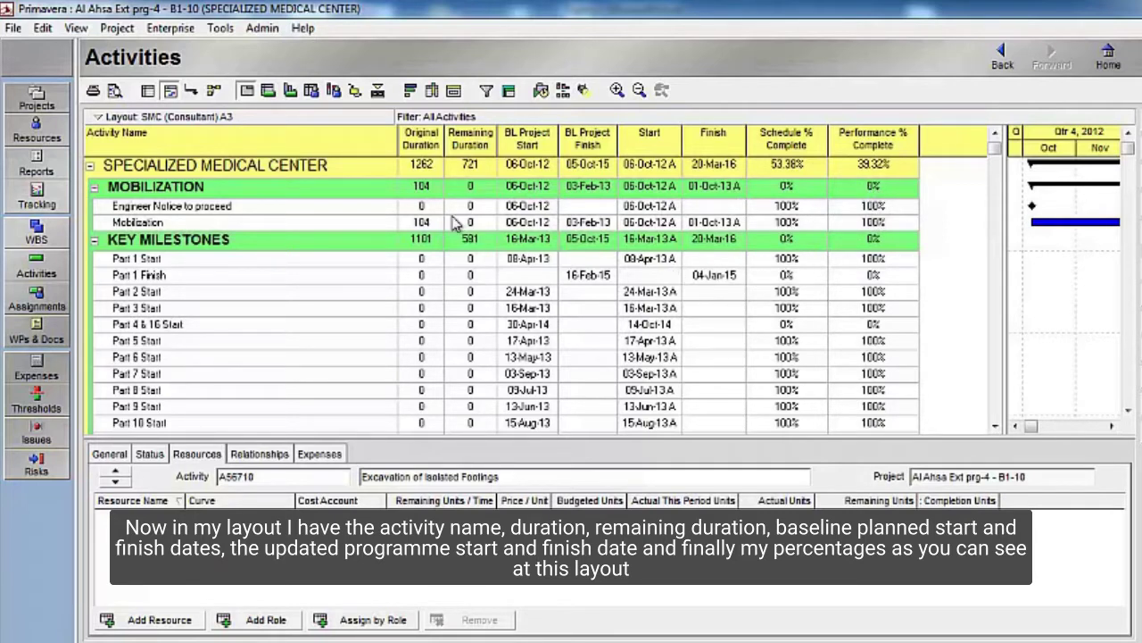
Narrow the Activity Name column and check the resulting page layout in print preview.
drag(399, 136, 333, 130)
scroll(688, 256, down, 10)
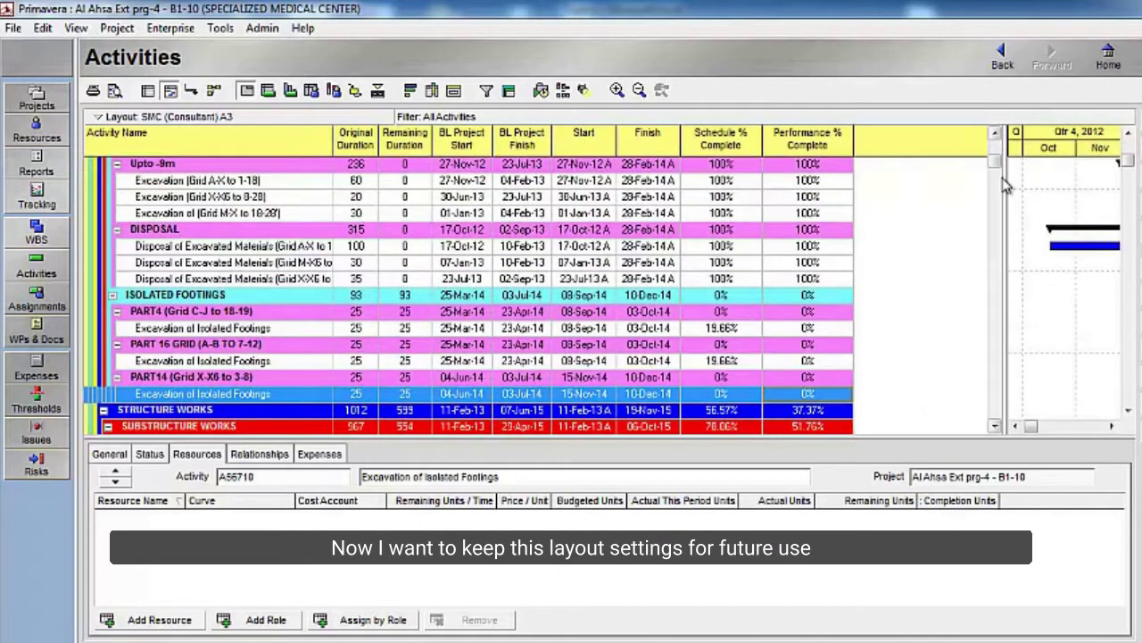
drag(999, 167, 997, 148)
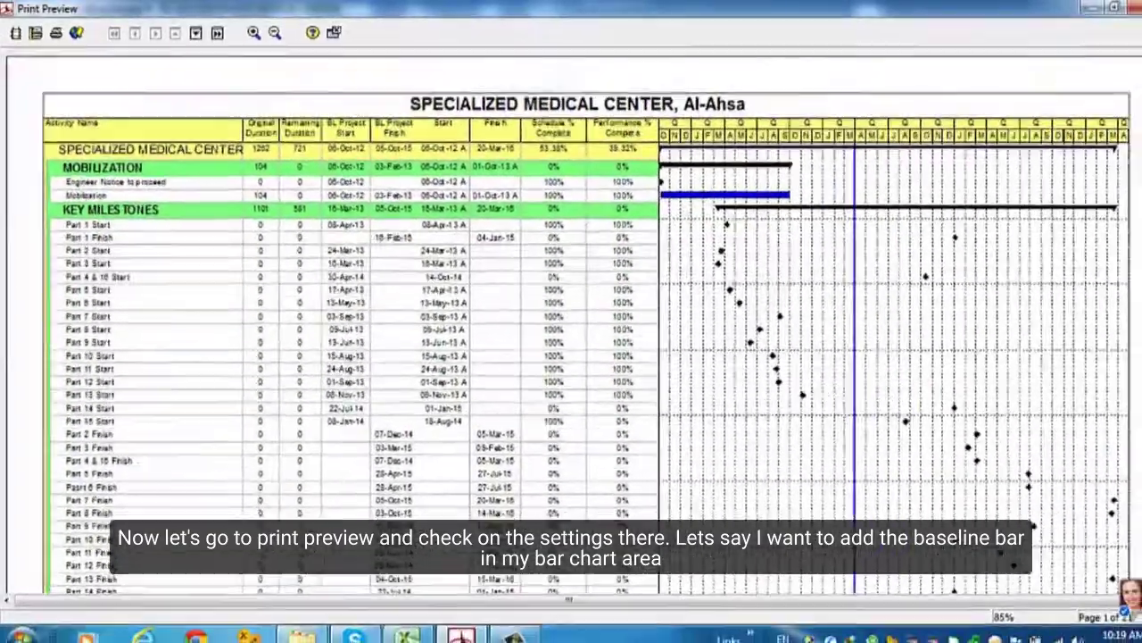
scroll(1137, 93, down, 5)
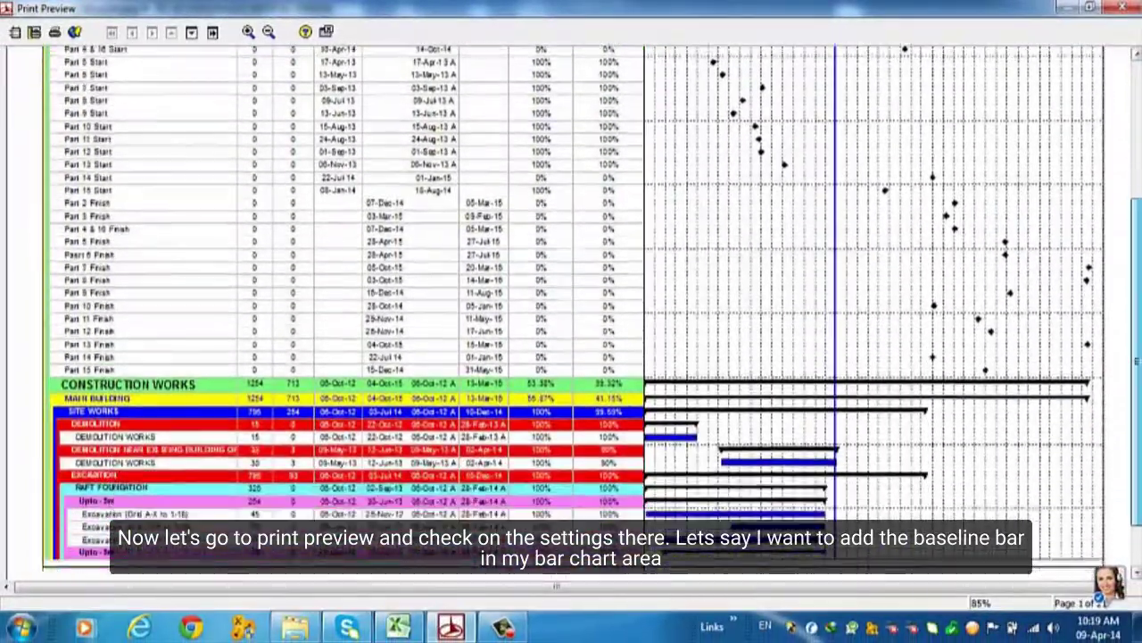
scroll(574, 315, up, 5)
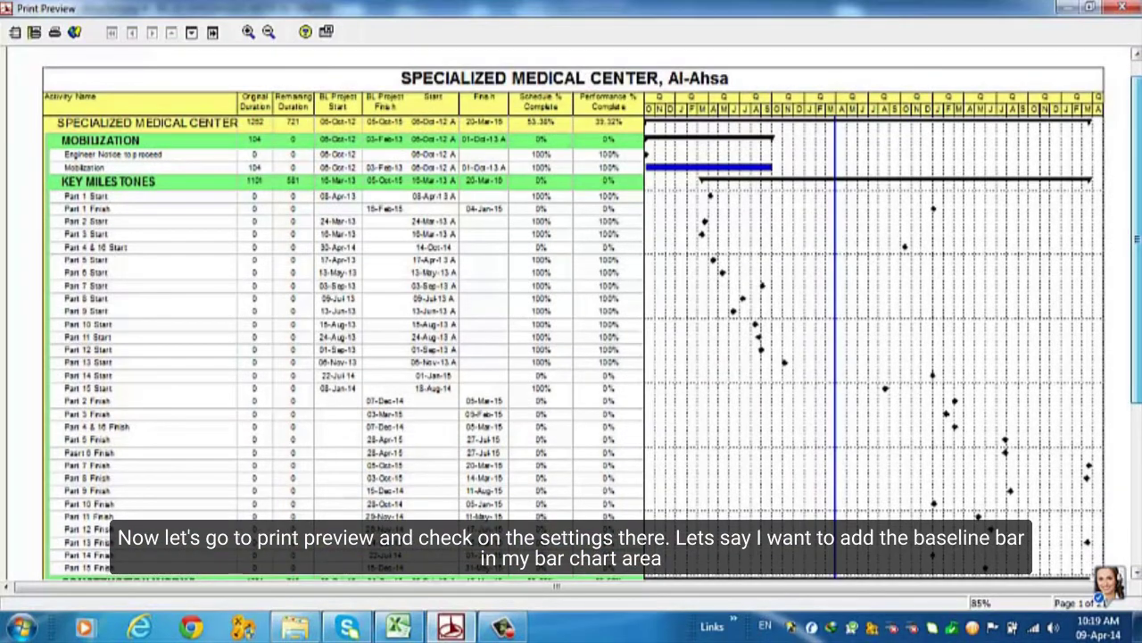
click(326, 31)
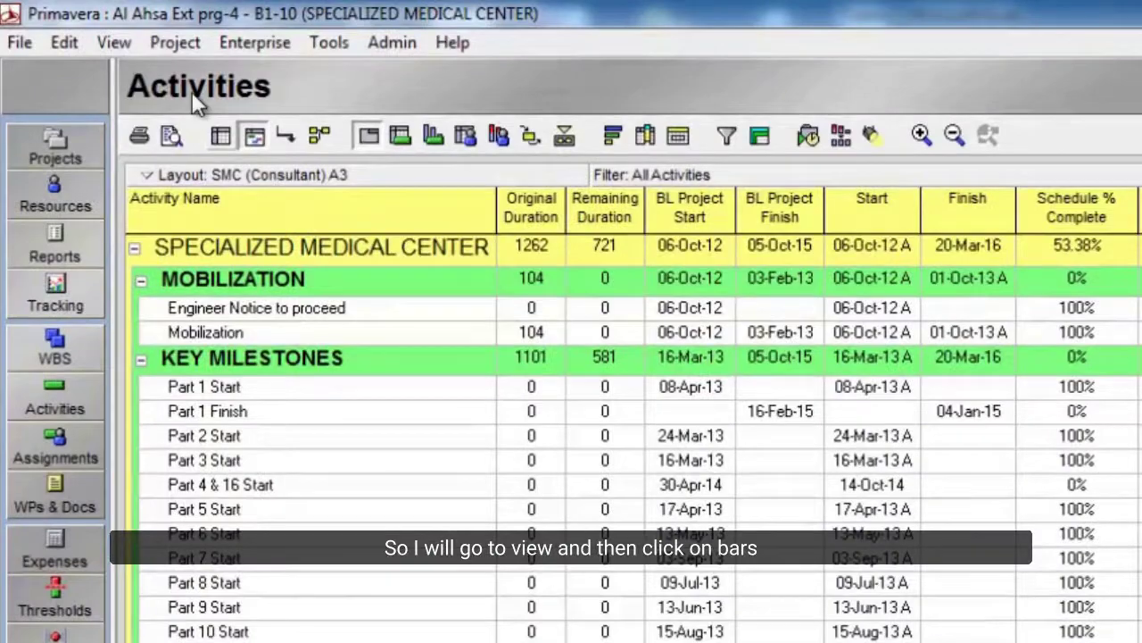
Turn on the yellow Primary Baseline bars in the Gantt chart, then preview the printed layout.
click(114, 41)
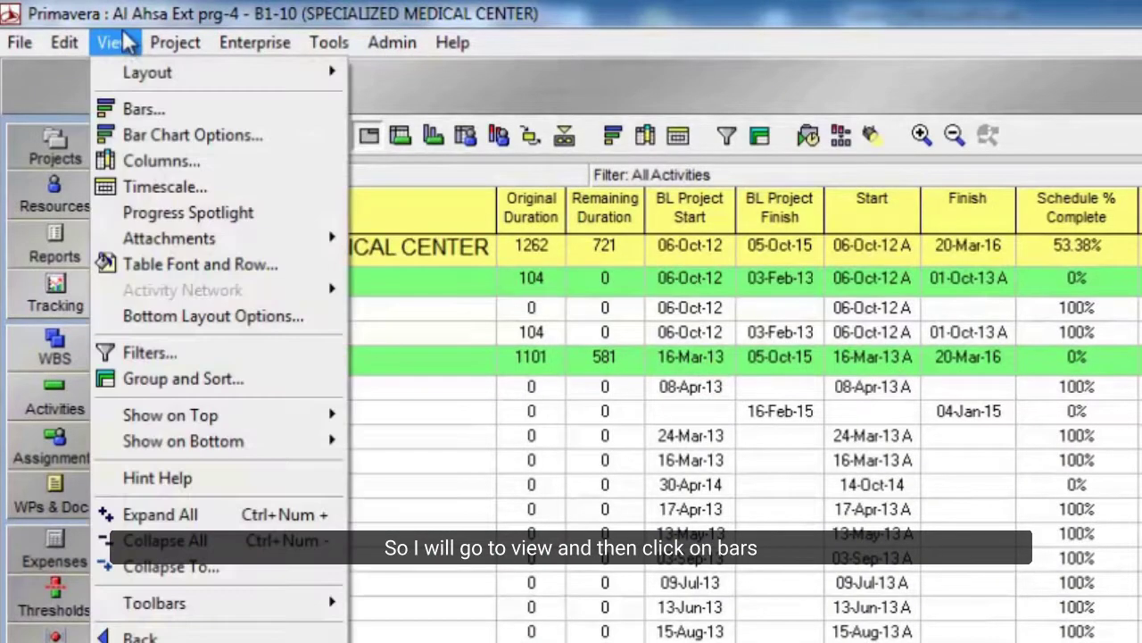
click(183, 109)
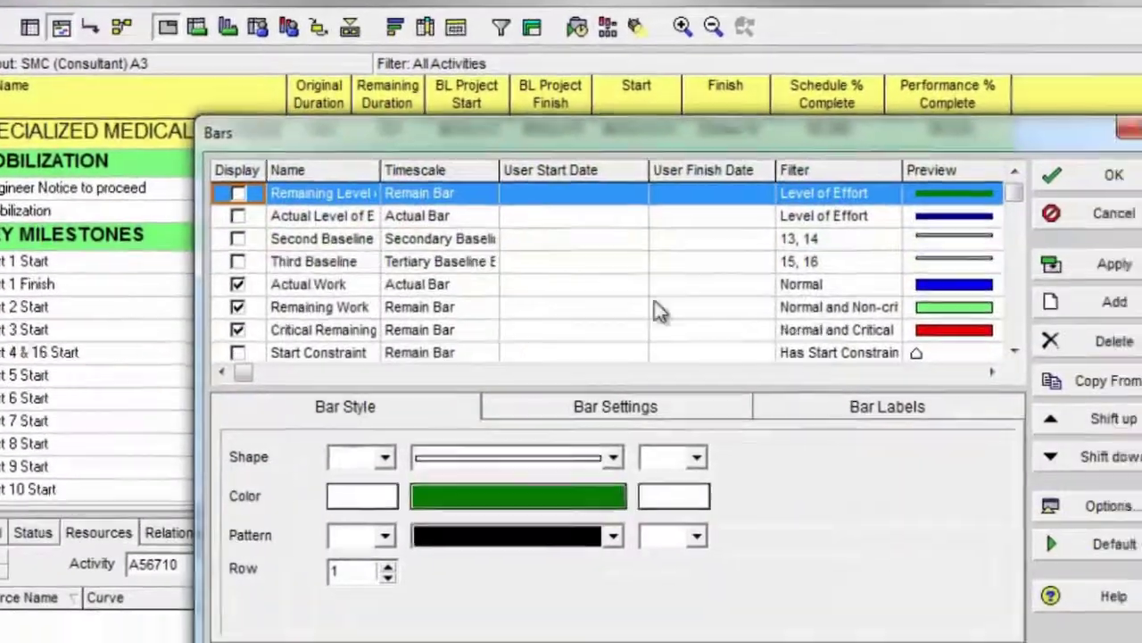
scroll(656, 311, down, 4)
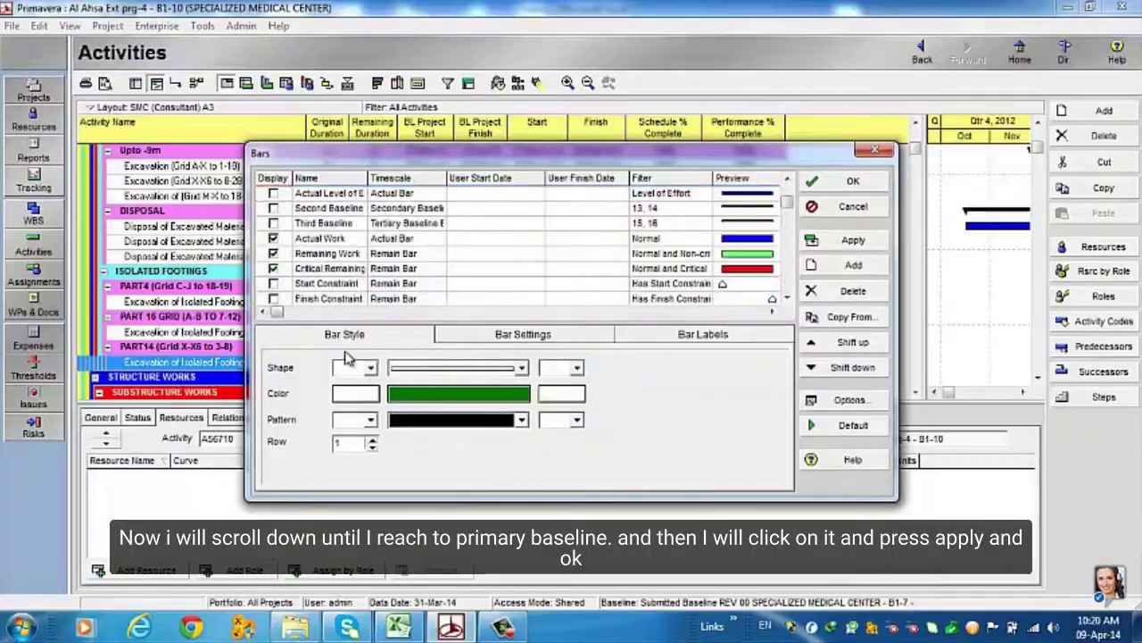
click(278, 283)
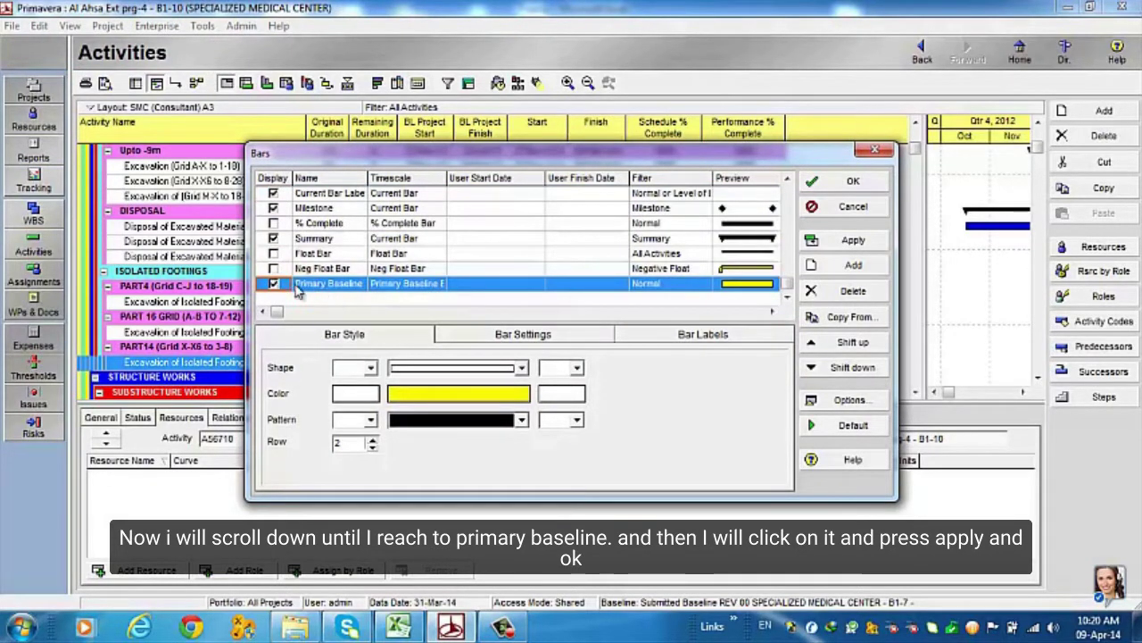
click(844, 240)
click(845, 181)
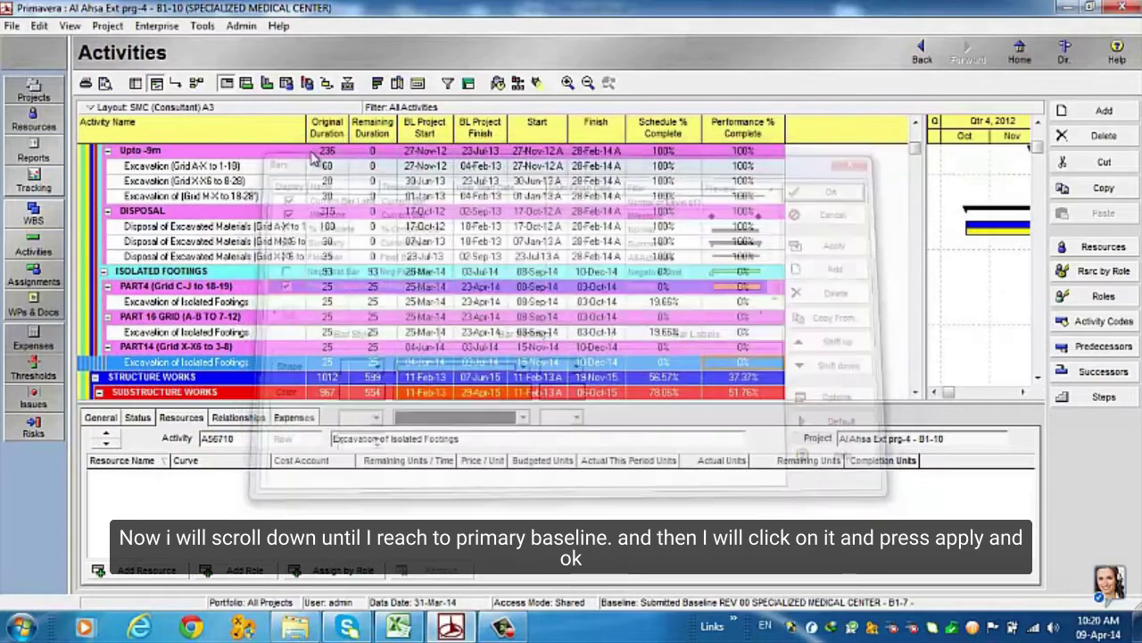
click(104, 83)
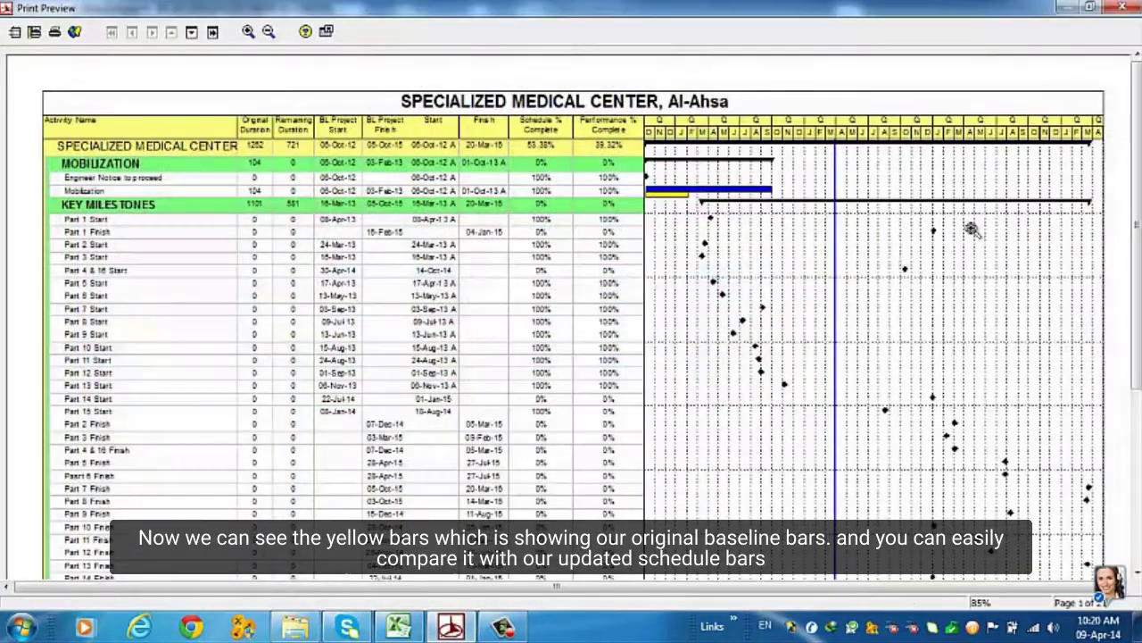
Page through the baseline-bar print preview and return to the Activities view.
scroll(873, 286, down, 2)
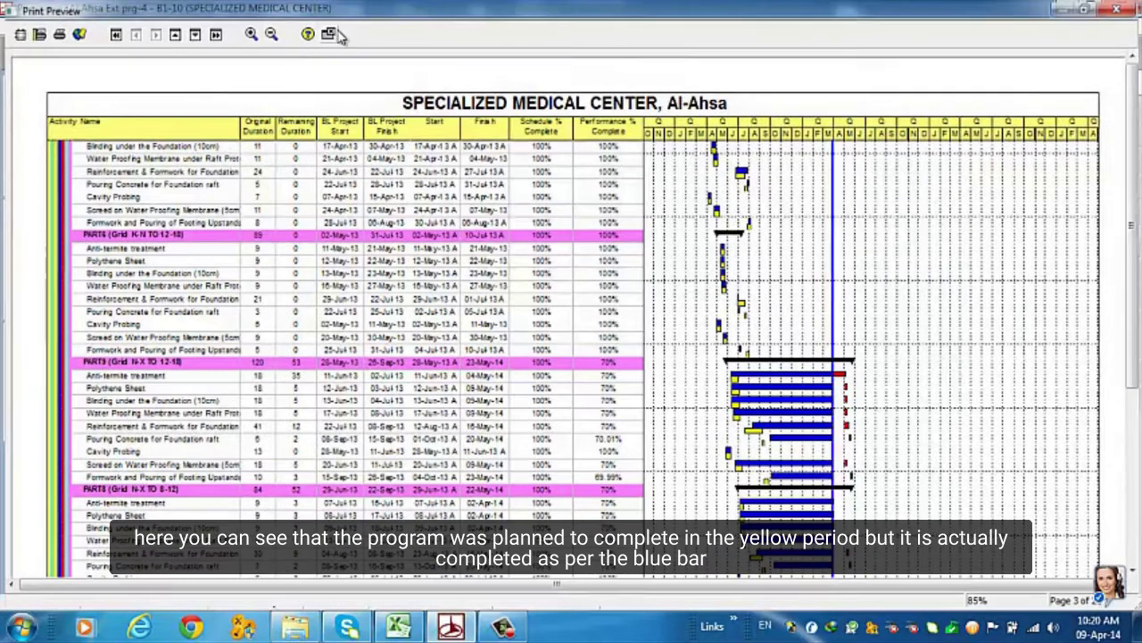
click(328, 32)
scroll(841, 218, down, 1)
scroll(848, 241, up, 3)
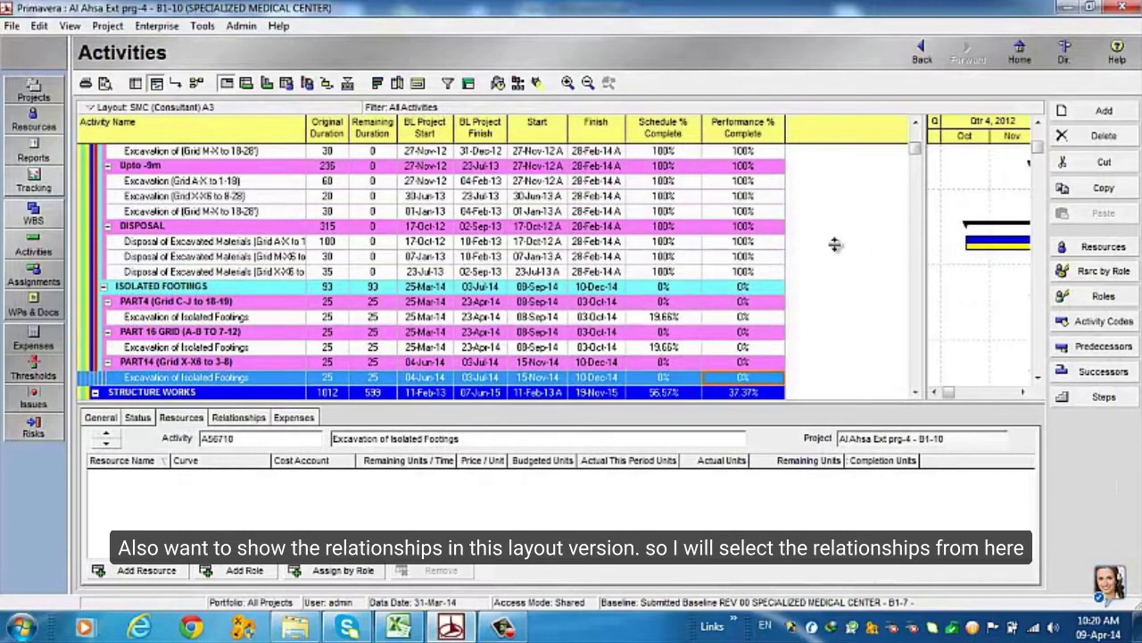
Turn on relationship lines in the Gantt chart and review them across the print preview pages.
scroll(339, 176, up, 1)
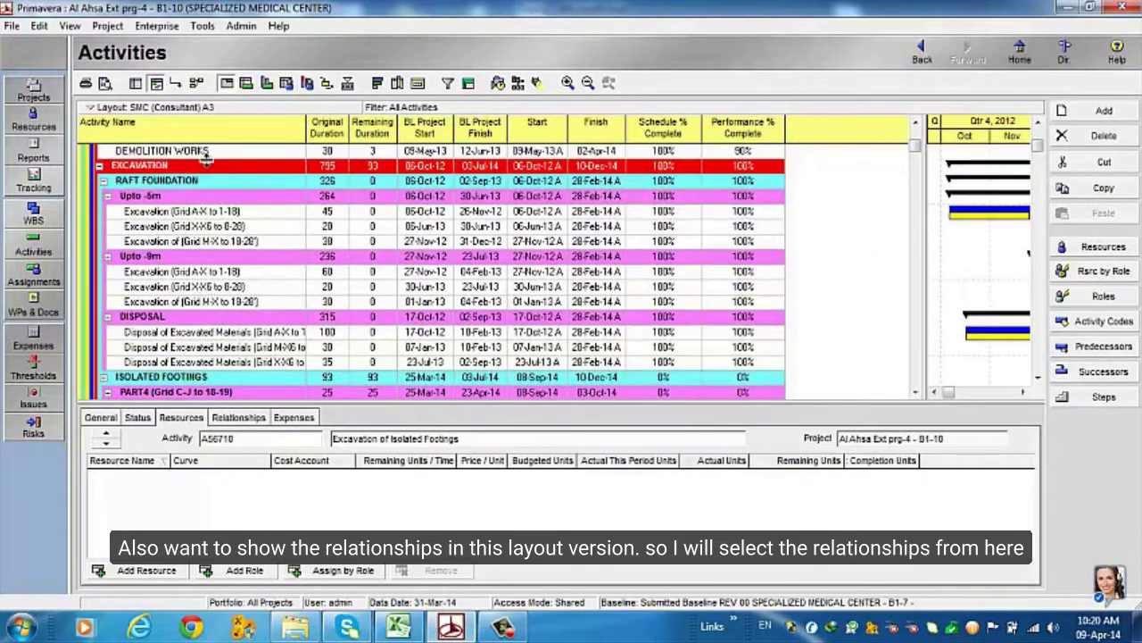
click(177, 83)
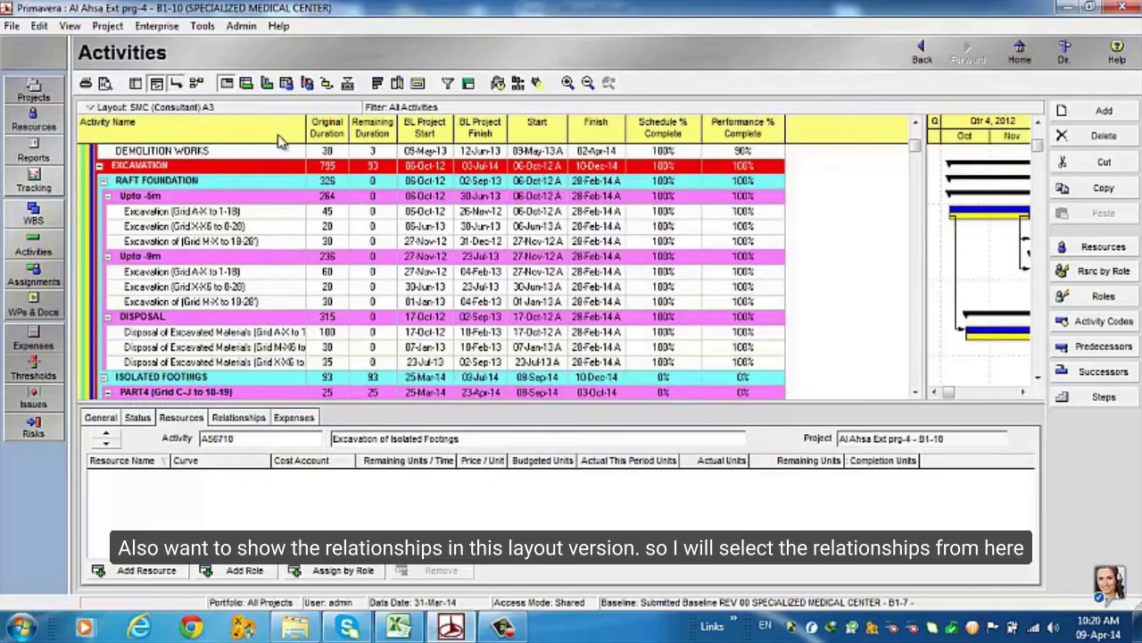
click(104, 83)
scroll(937, 233, down, 6)
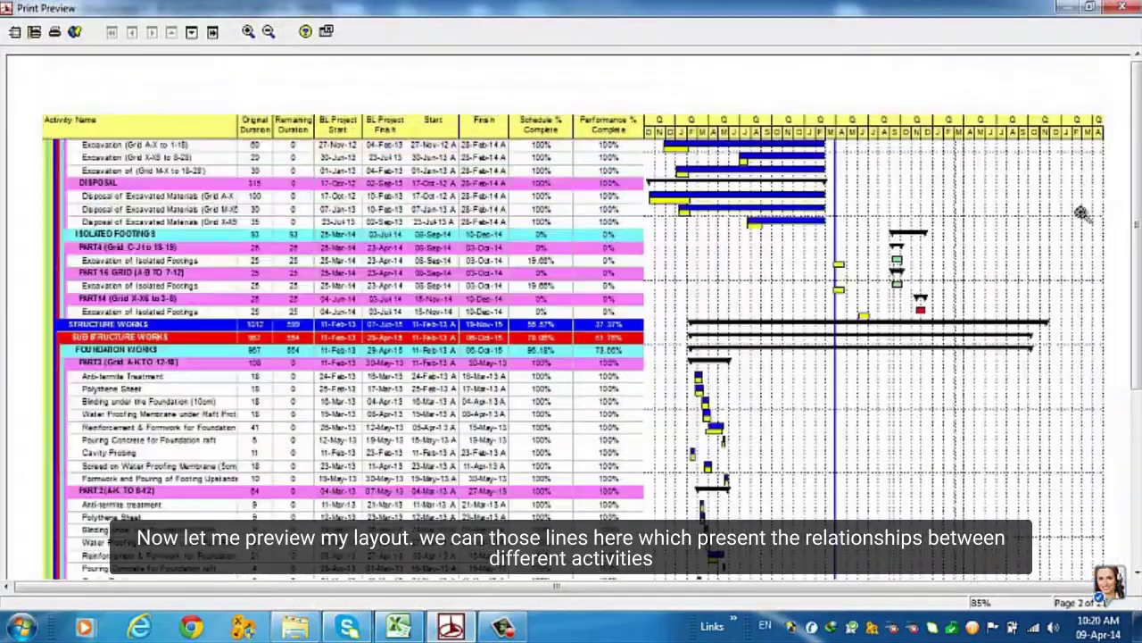
scroll(902, 300, down, 4)
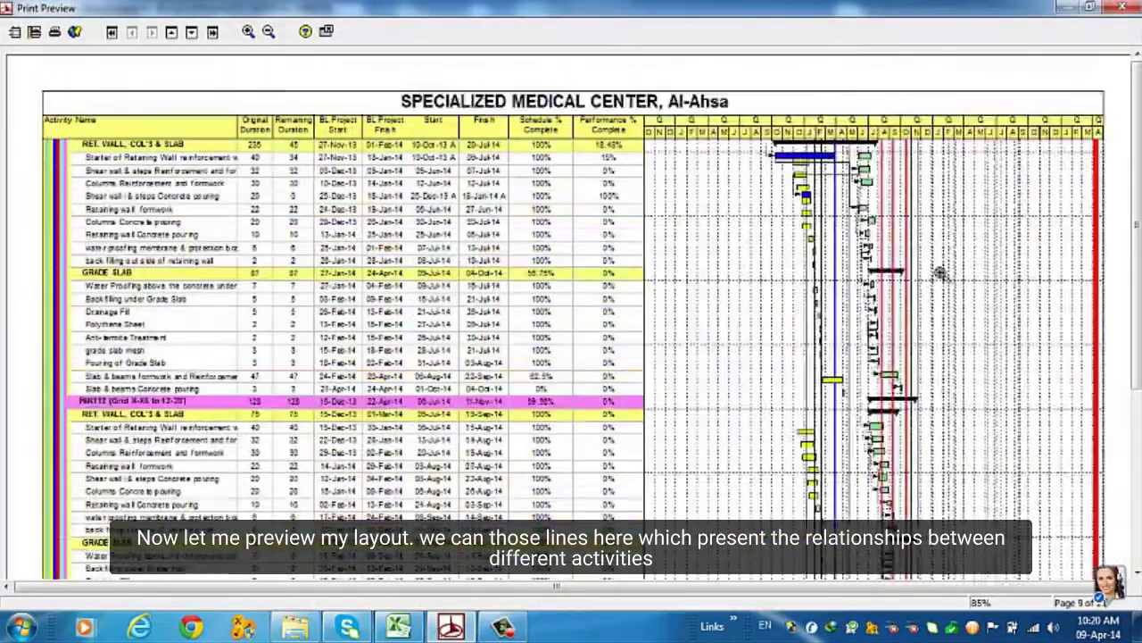
scroll(571, 312, down, 5)
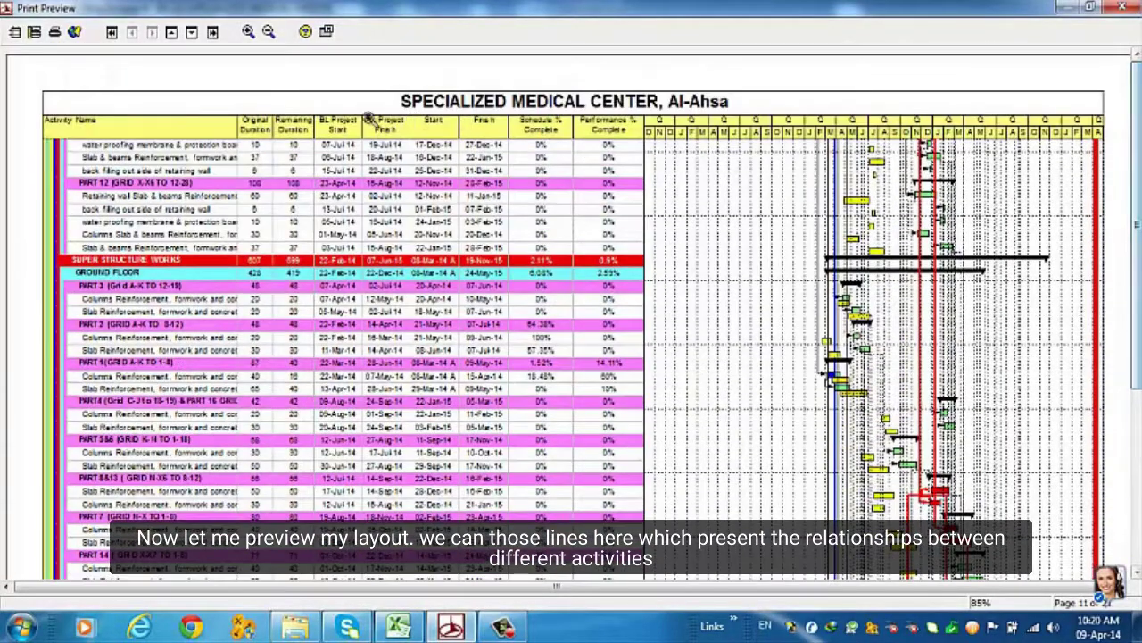
click(327, 31)
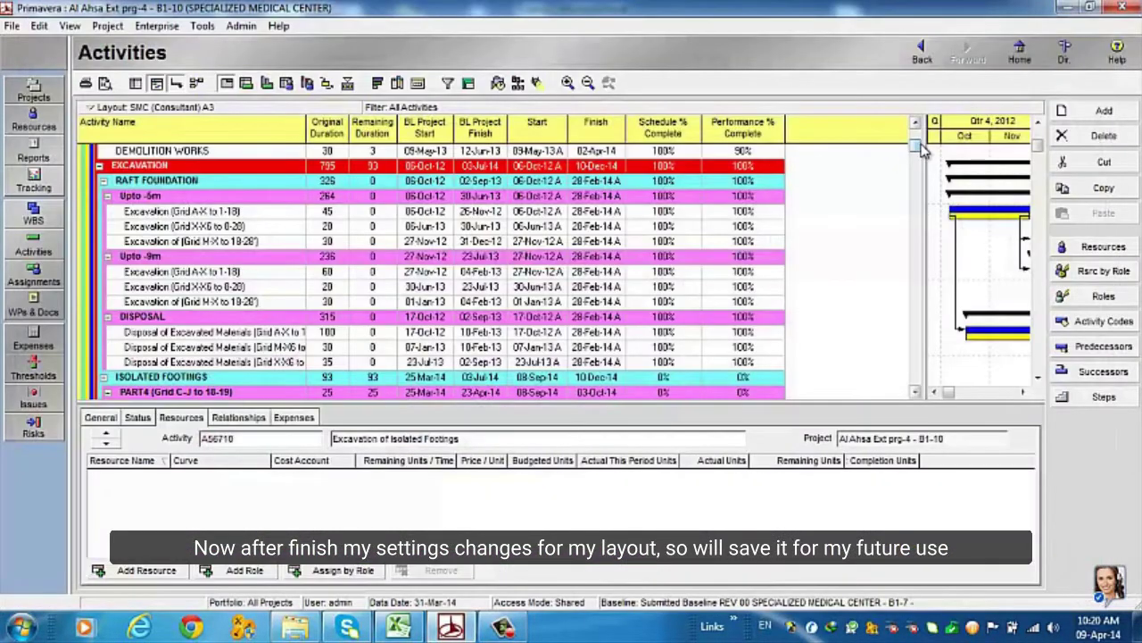
Use Layout > Save As to store the current layout under the name 'Contractor's Program'.
drag(916, 145, 916, 130)
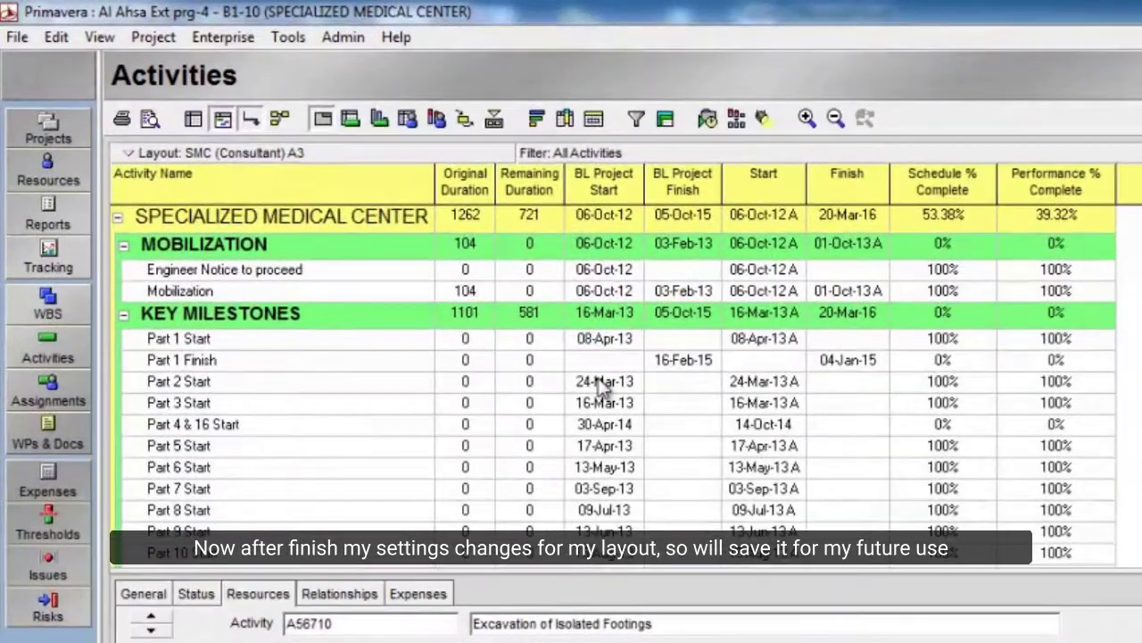
click(254, 157)
mouse_move(273, 176)
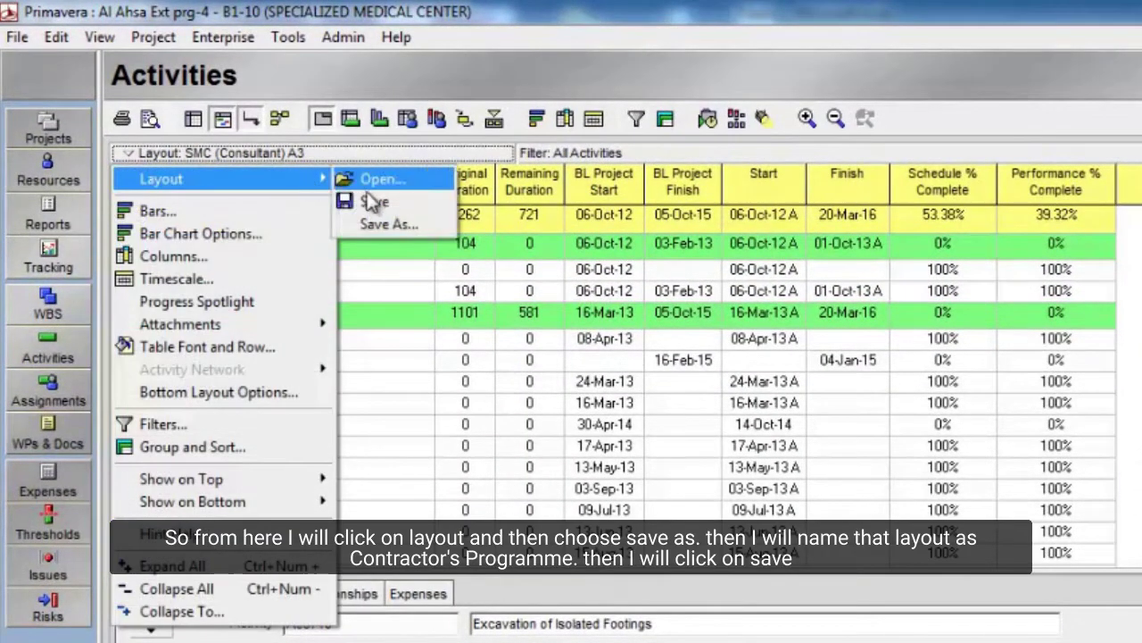
click(300, 203)
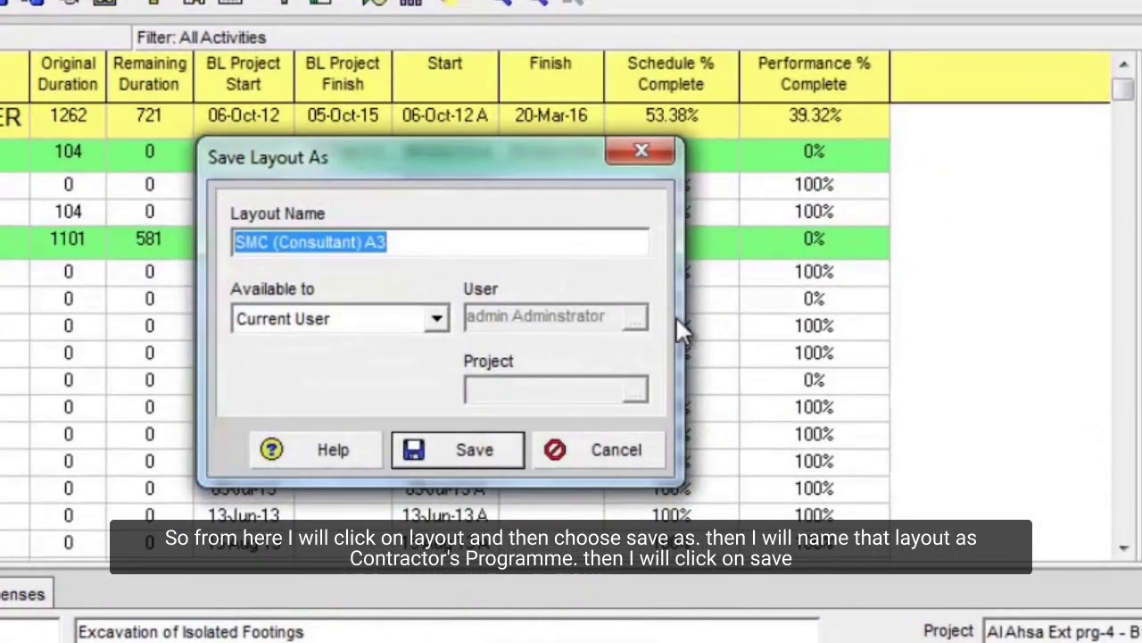
text(Contractor's Program)
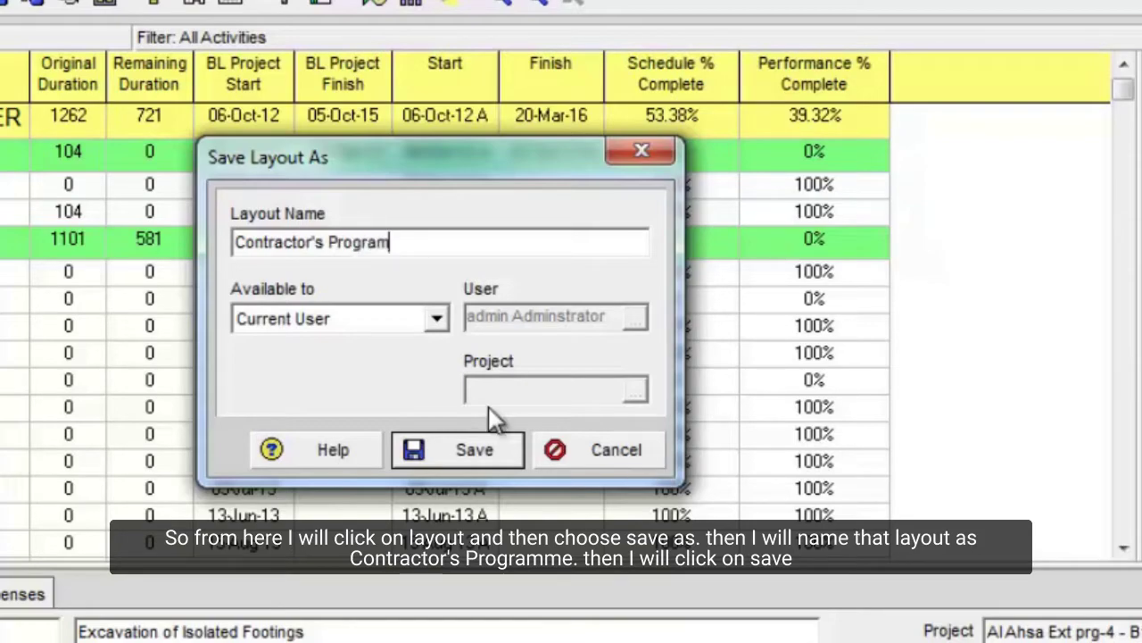
click(474, 449)
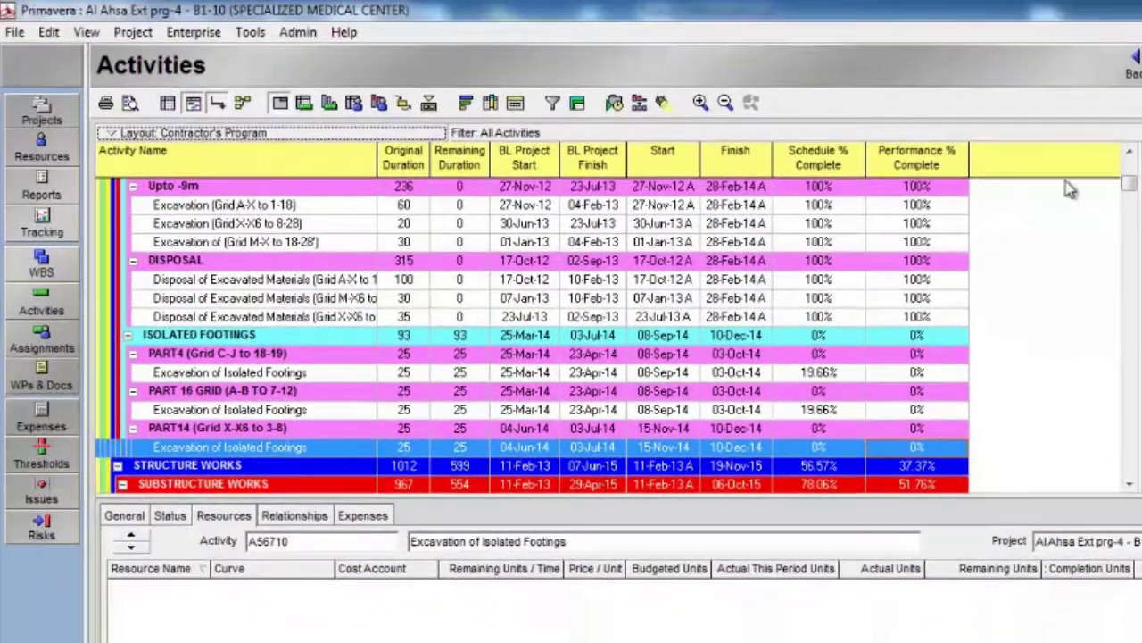
Start opening another layout, answering Yes to keep the changes to Contractor's Program.
drag(1132, 196, 1125, 166)
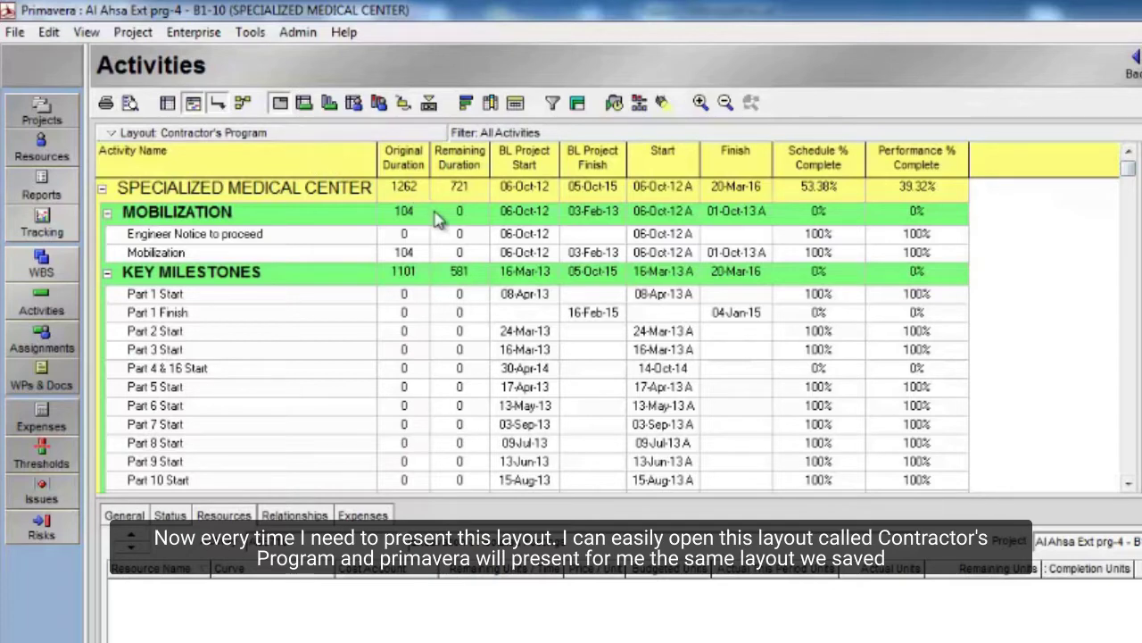
click(111, 132)
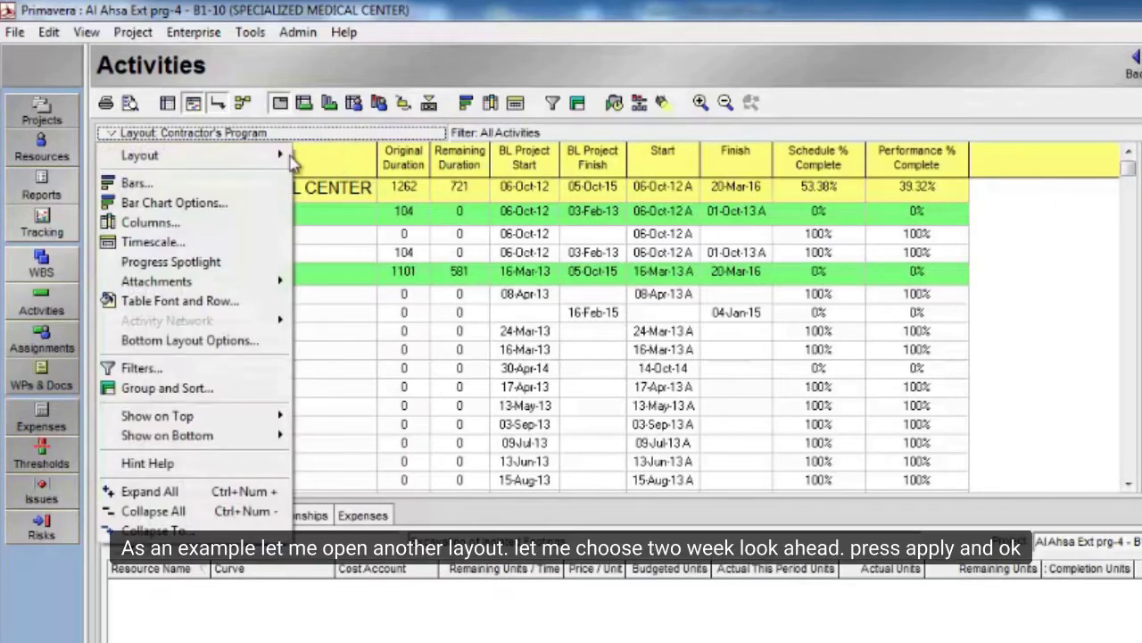
mouse_move(281, 161)
click(325, 156)
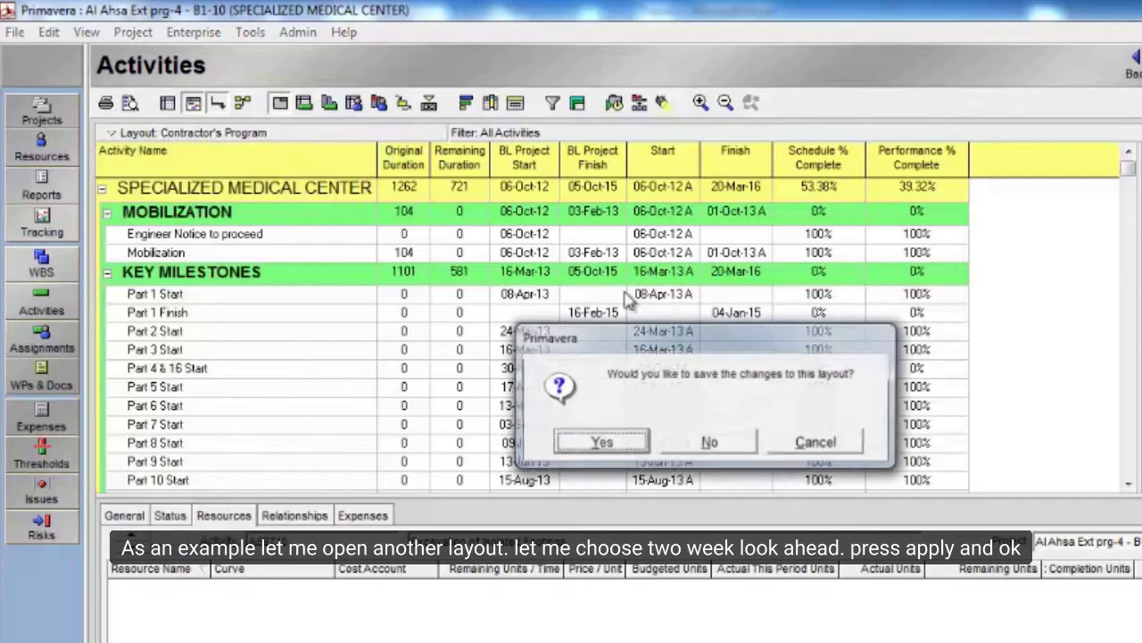
click(628, 440)
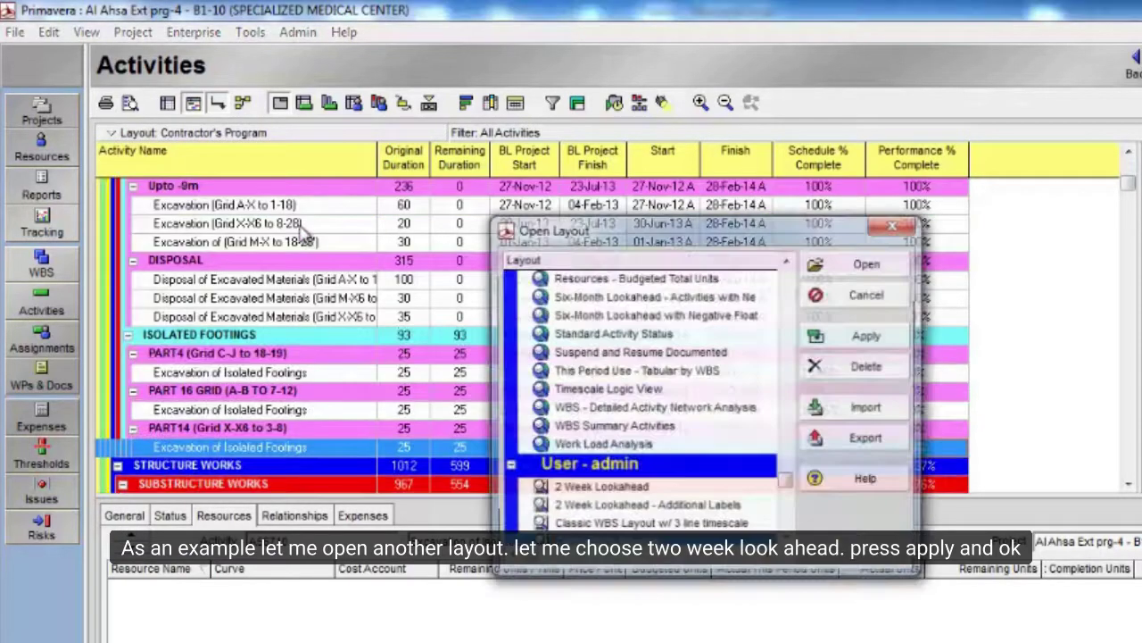
Select, apply and open the 2 Week Lookahead layout.
scroll(643, 464, down, 1)
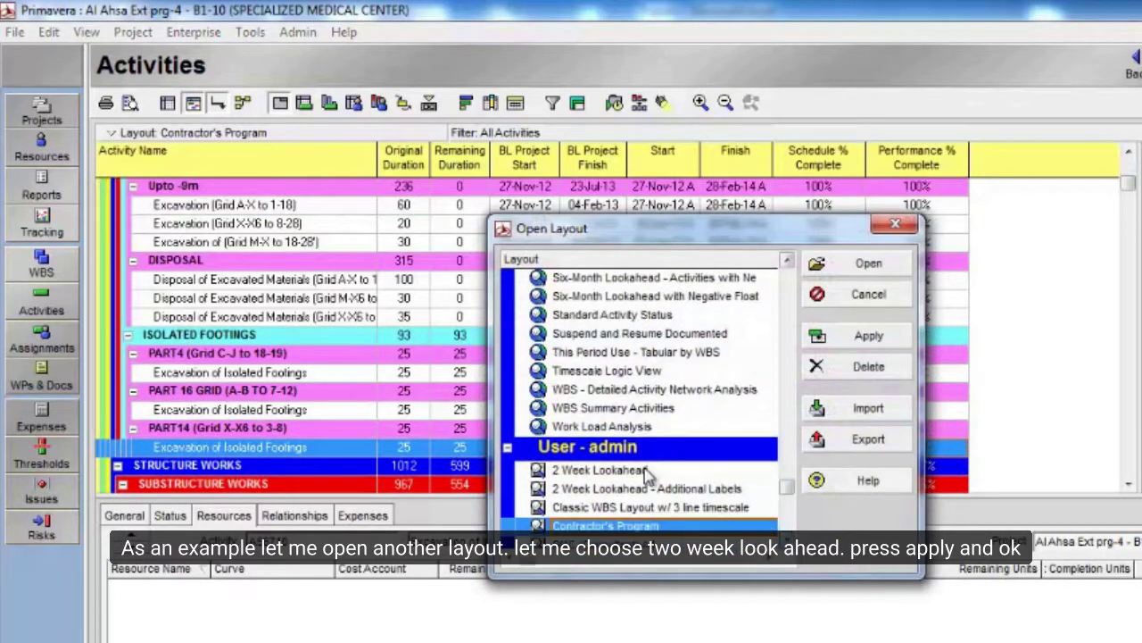
click(630, 472)
click(817, 337)
click(842, 335)
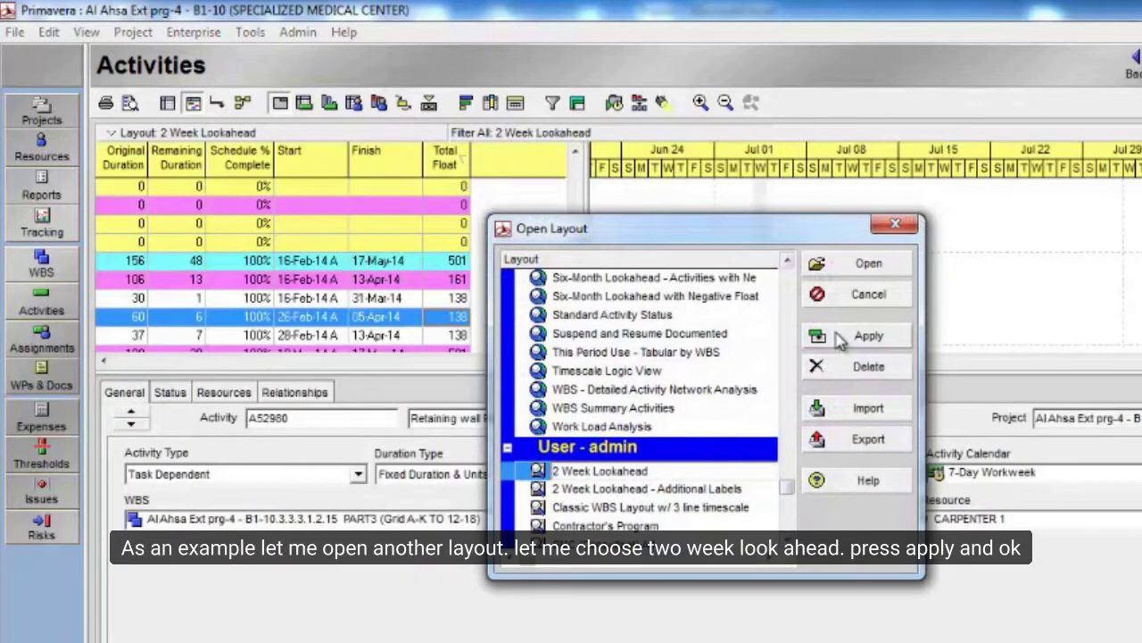
click(866, 264)
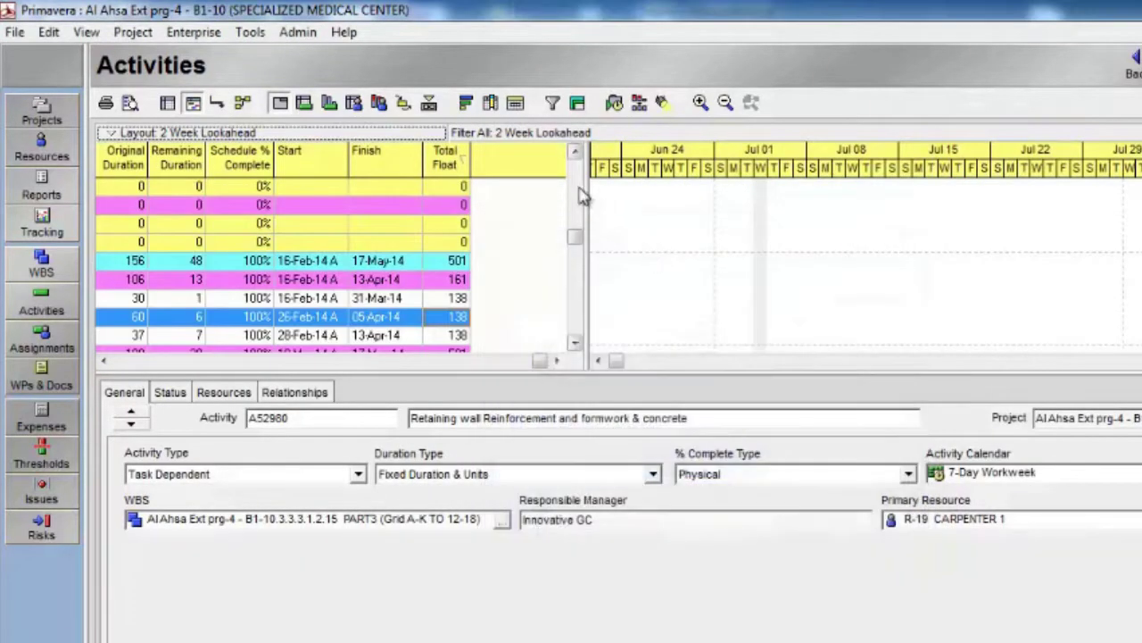
Widen and heighten the activity table to reveal Activity ID, Activity Name and more rows, then scroll to the top.
drag(589, 194, 732, 217)
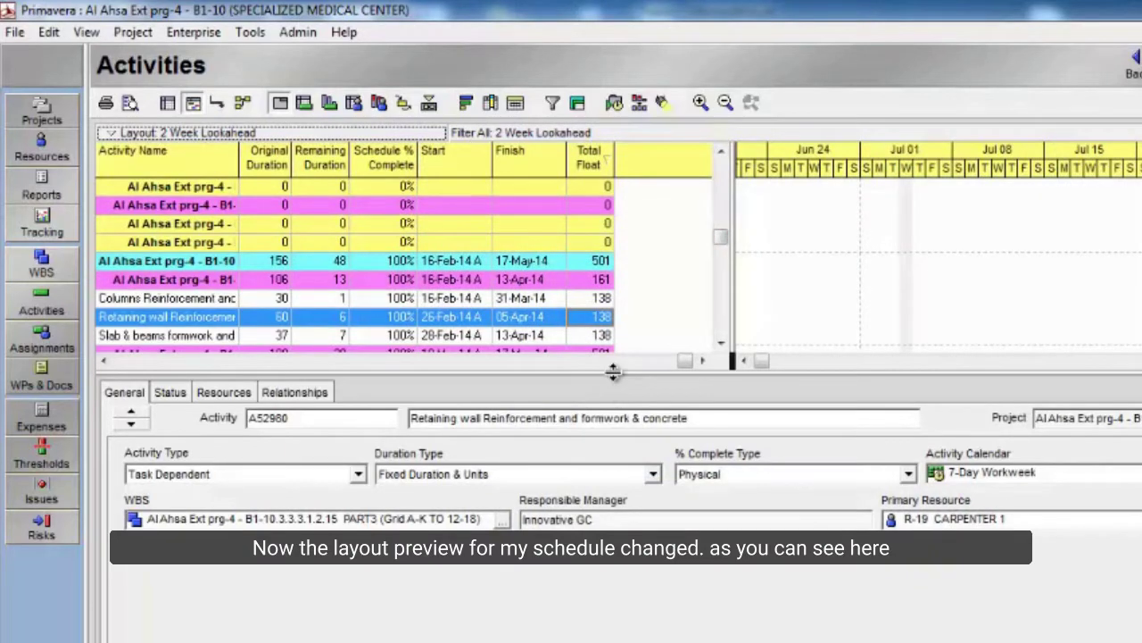
drag(613, 371, 627, 582)
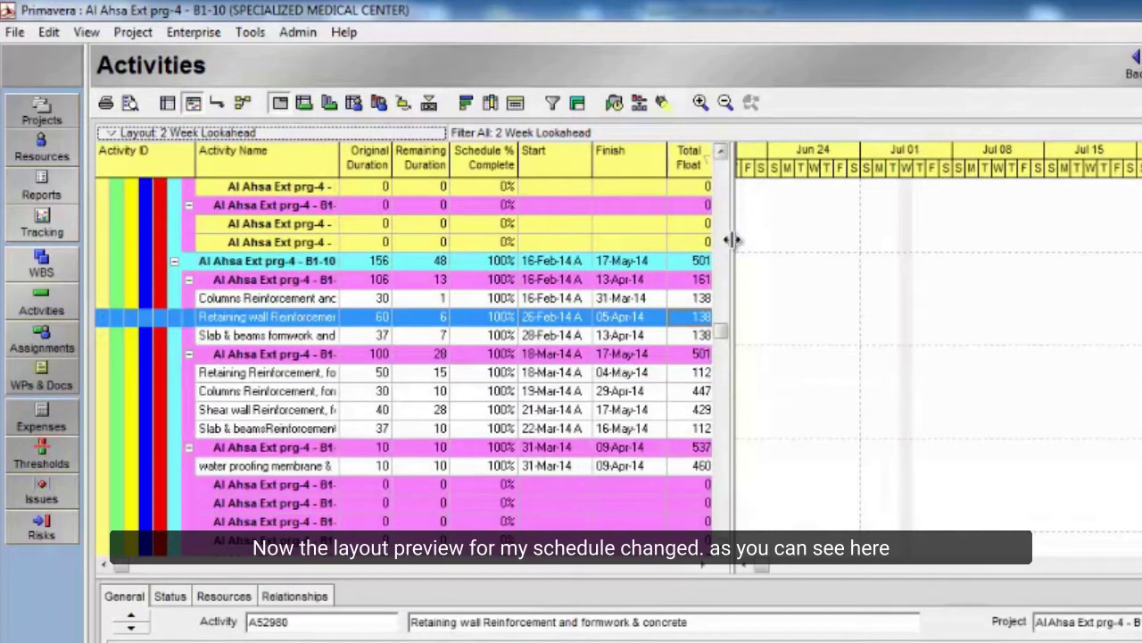
drag(730, 239, 888, 258)
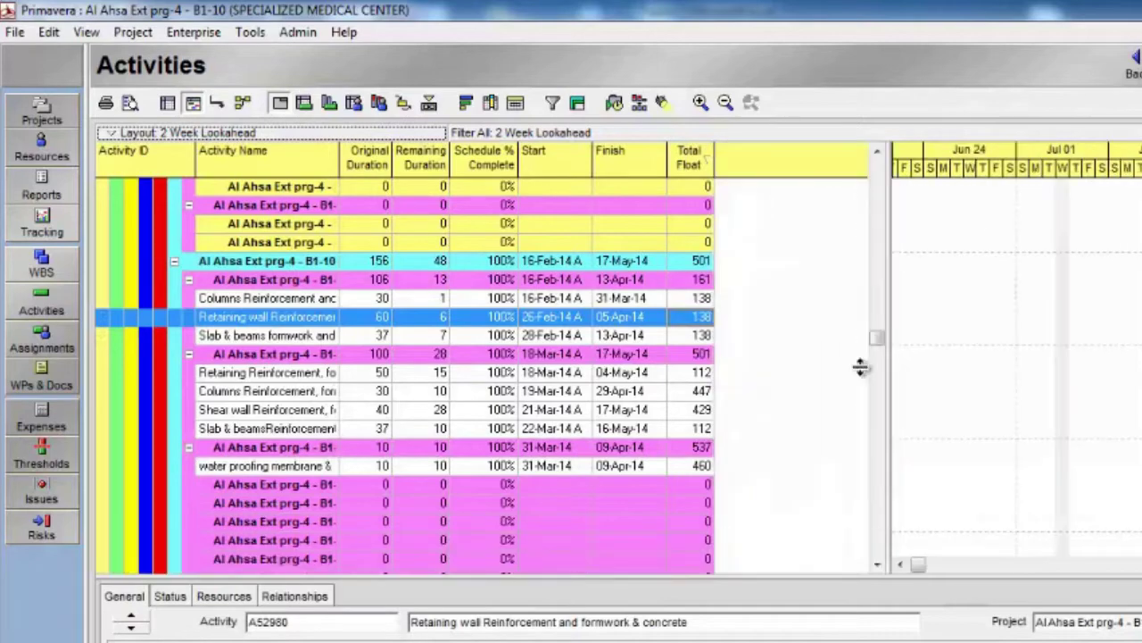
drag(877, 337, 877, 152)
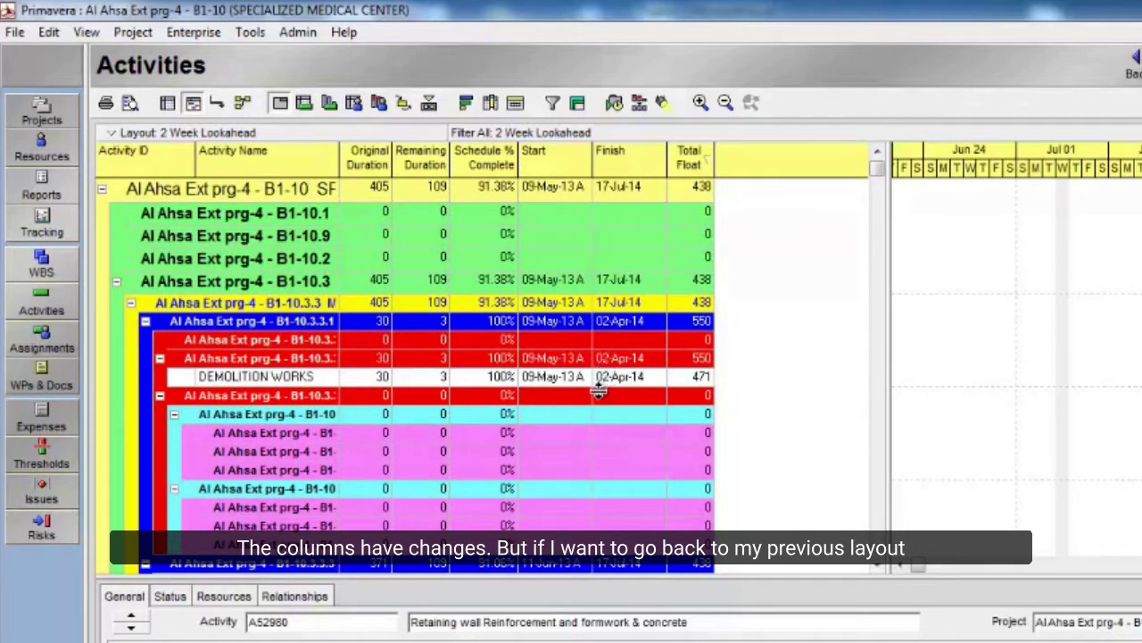
Open and apply the Contractor's Program layout, answering No to saving 2 Week Lookahead changes.
click(207, 133)
mouse_move(259, 157)
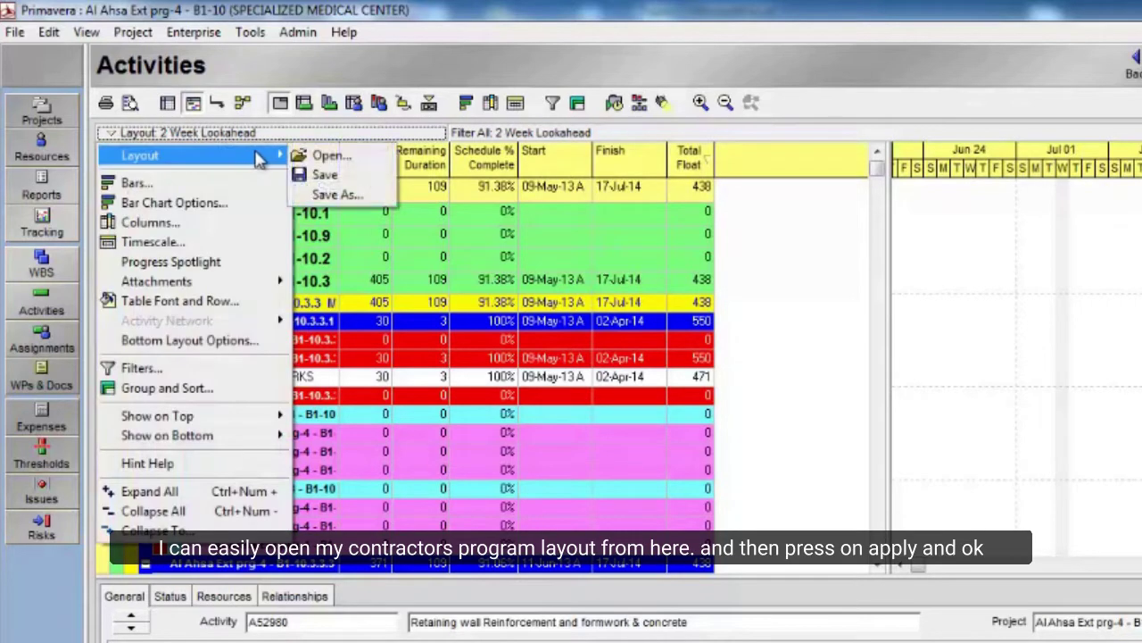
click(332, 159)
click(708, 443)
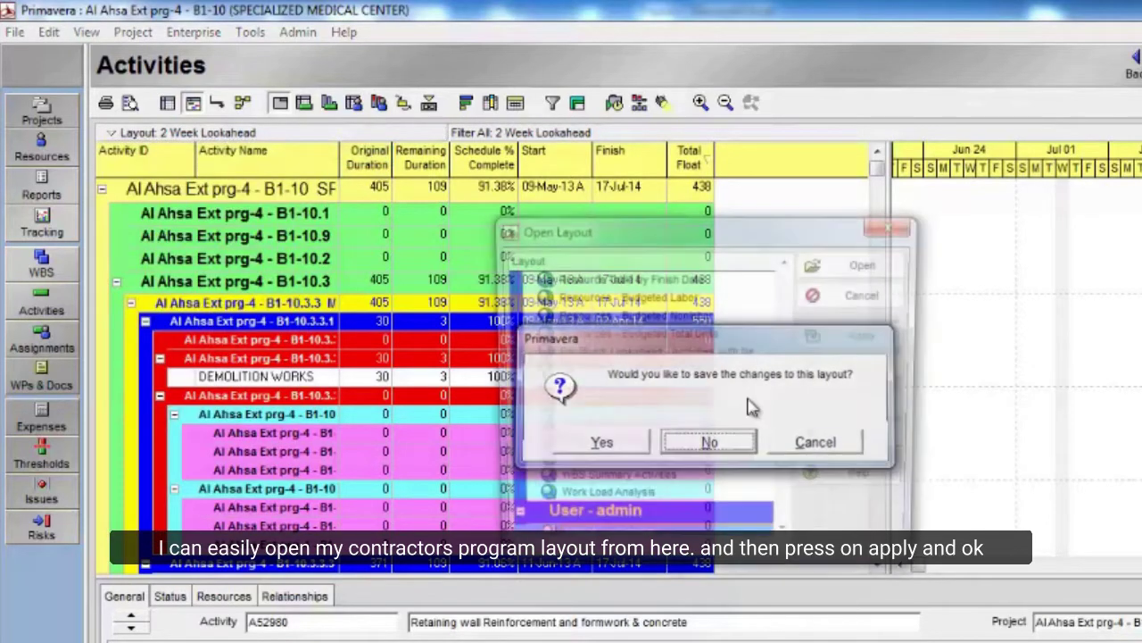
scroll(786, 482, down, 5)
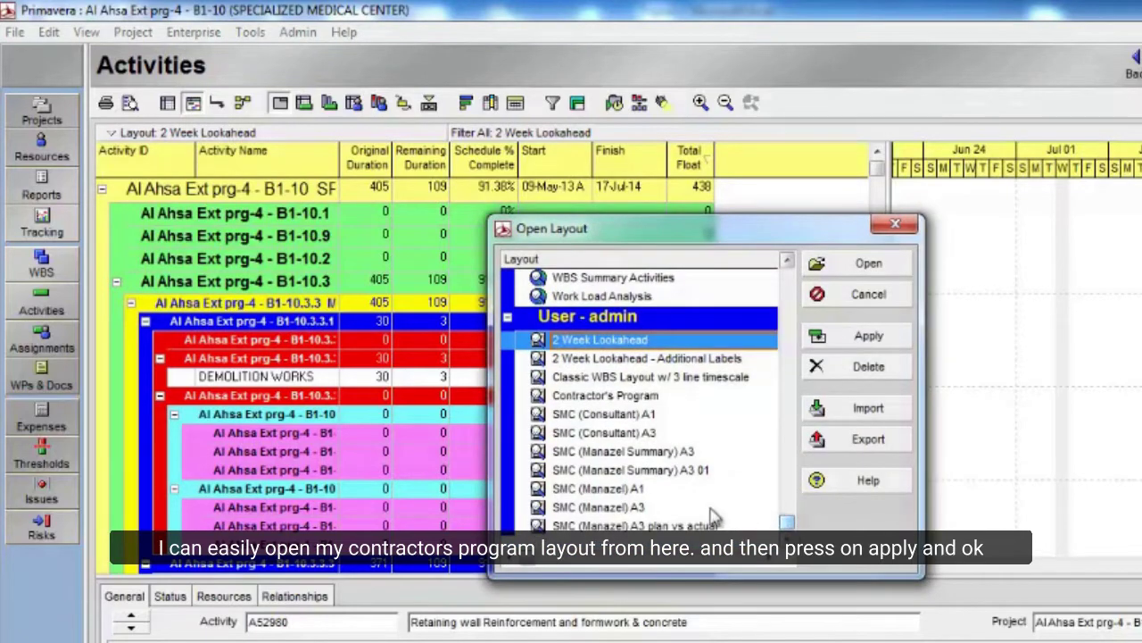
click(601, 395)
click(853, 336)
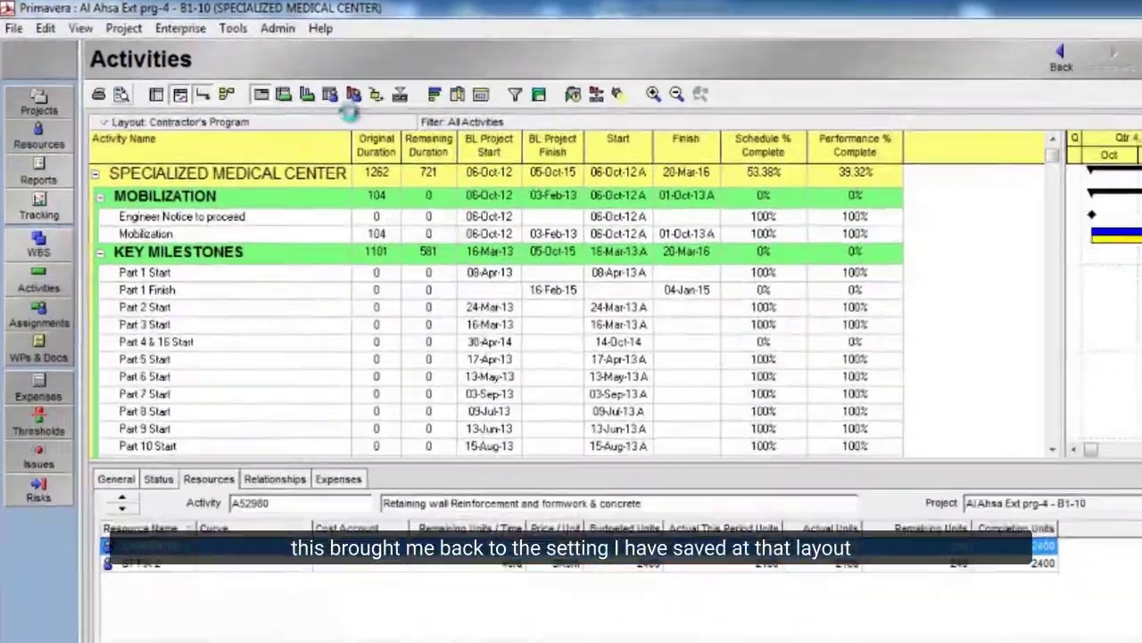
Open the print preview and scroll through its pages of Gantt bars and relationship lines.
click(129, 102)
scroll(882, 230, down, 10)
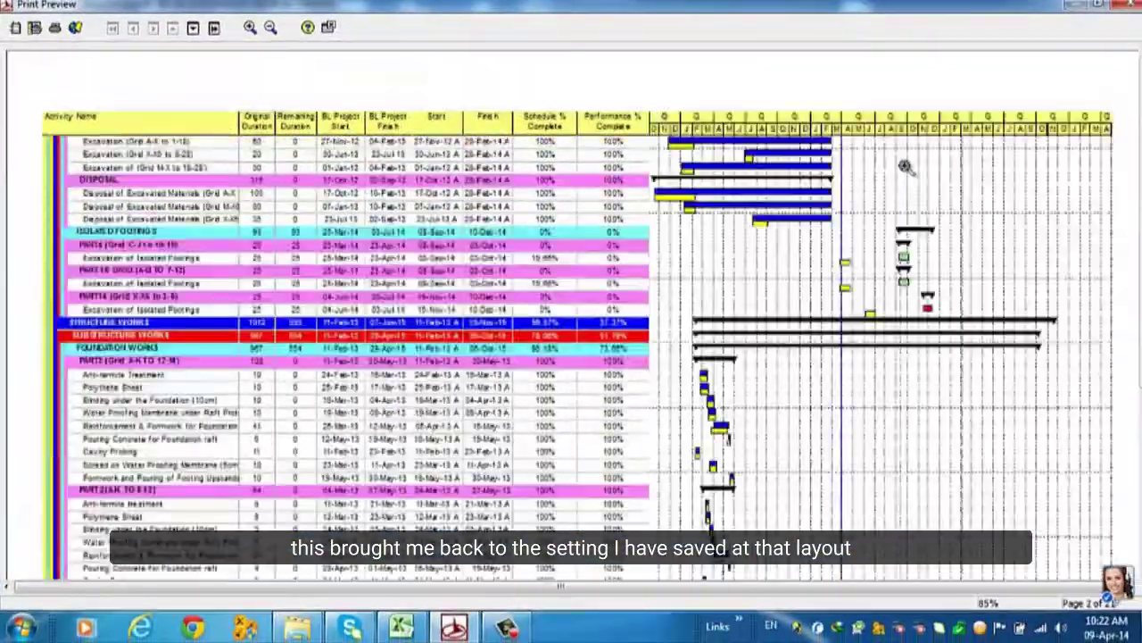
scroll(882, 230, down, 7)
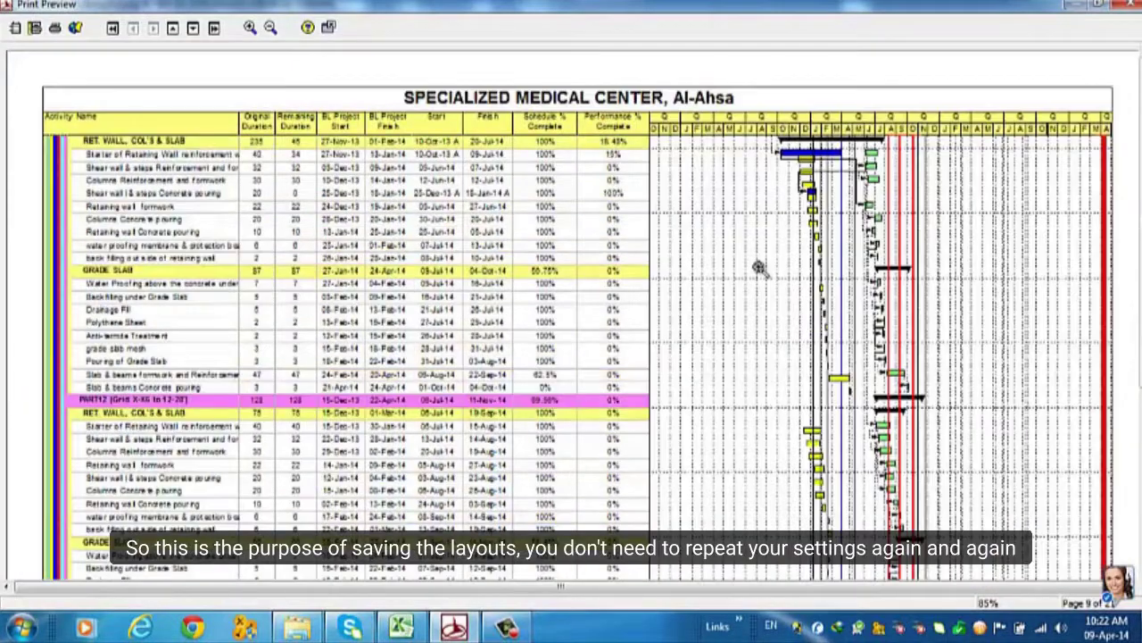
scroll(727, 294, down, 3)
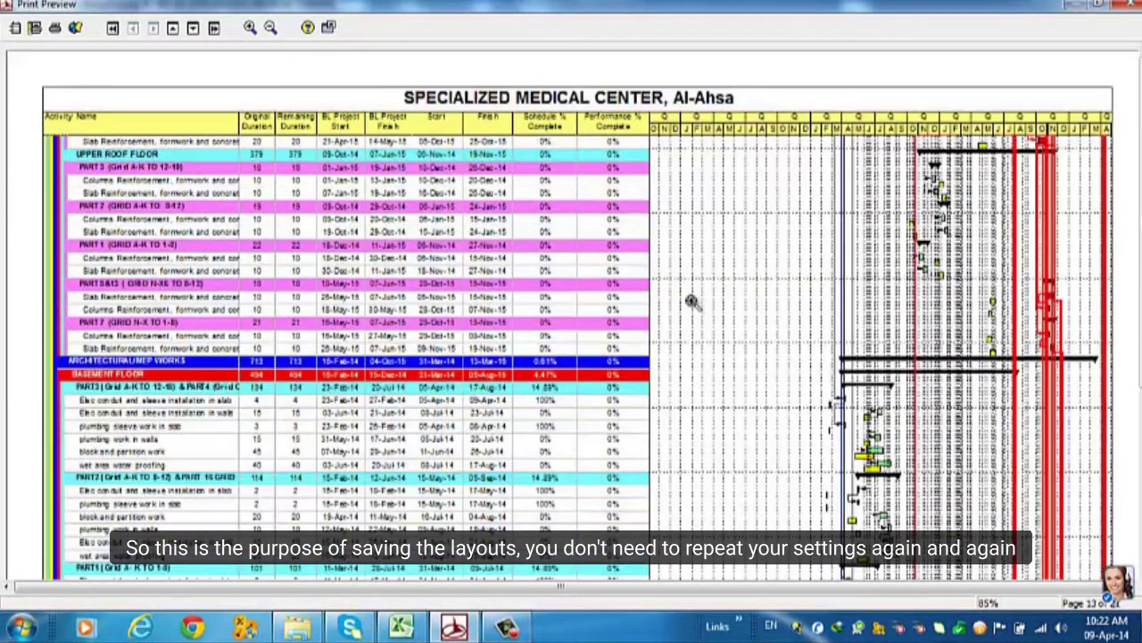